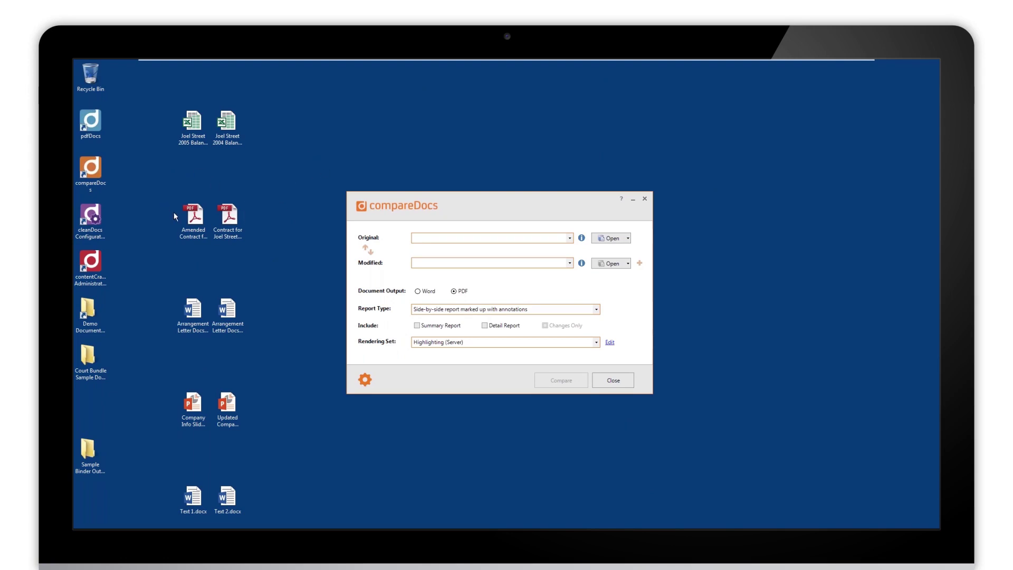
pyautogui.moveTo(227, 218); pyautogui.dragTo(431, 238)
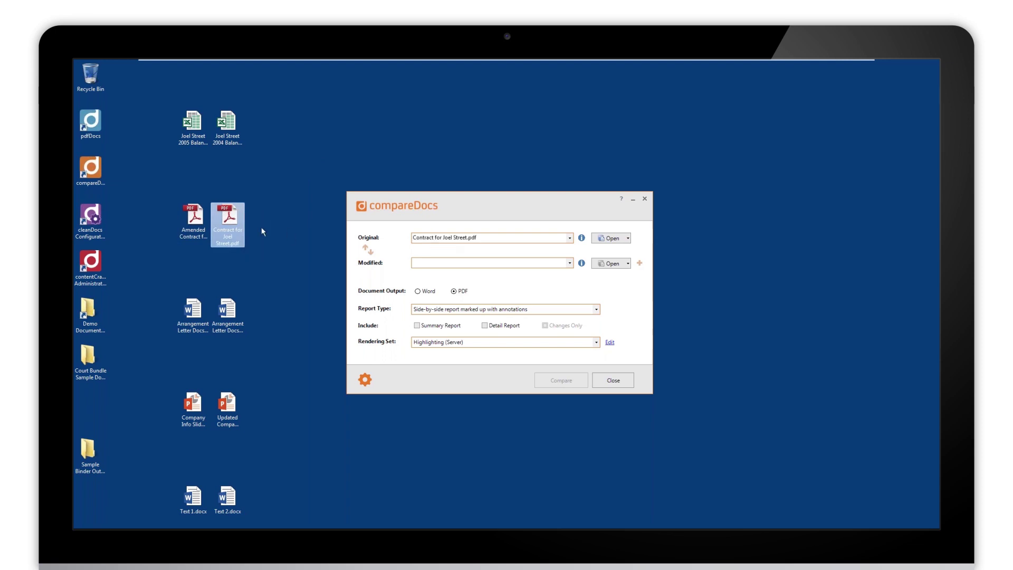
pyautogui.moveTo(193, 221); pyautogui.dragTo(448, 267)
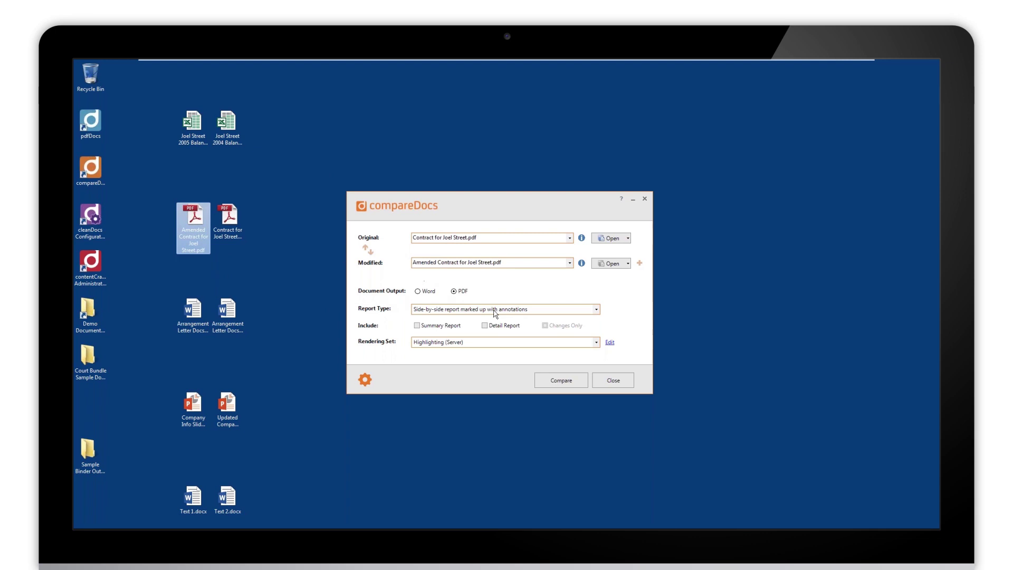
pyautogui.click(417, 292)
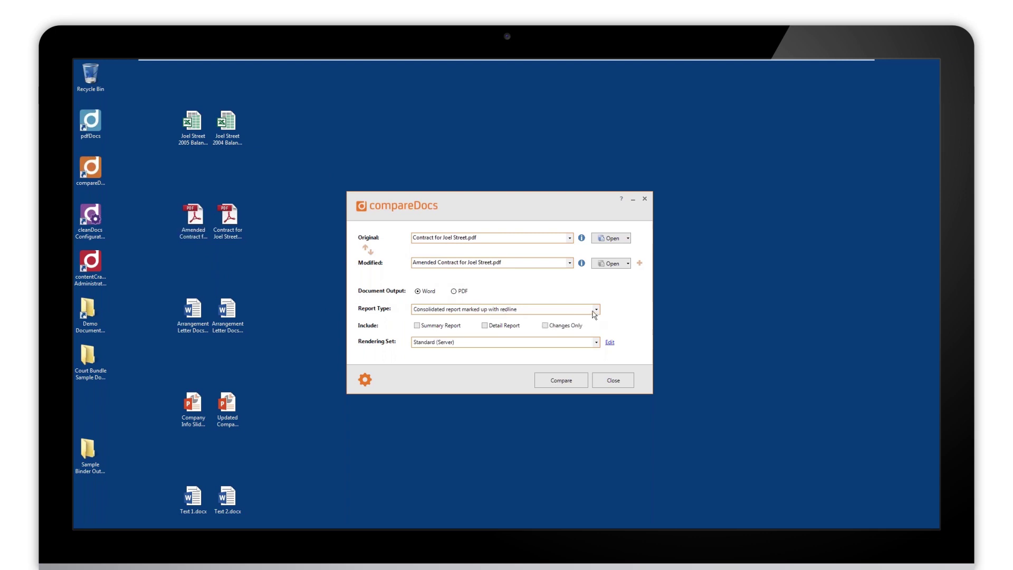
pyautogui.click(544, 379)
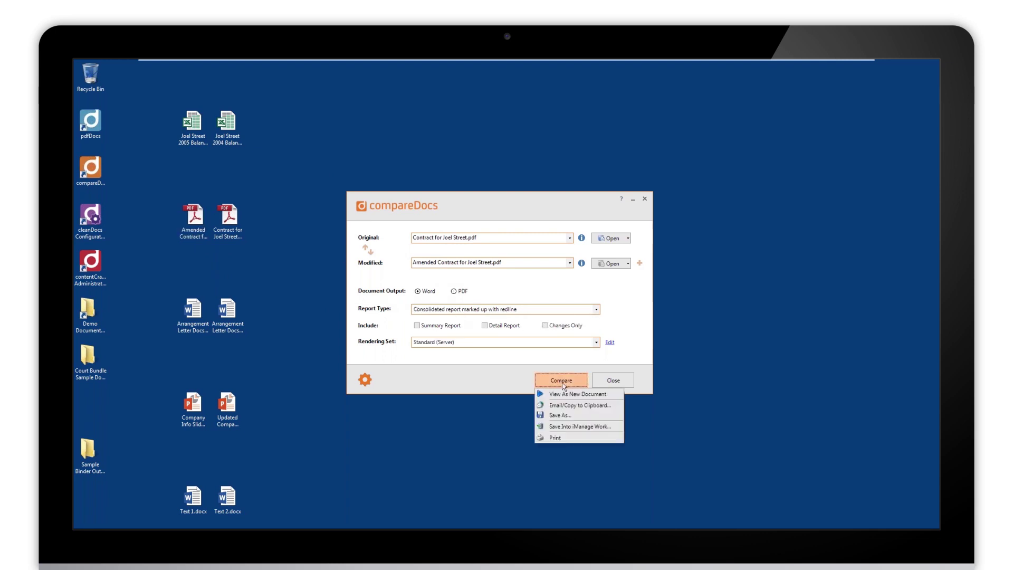
pyautogui.click(562, 393)
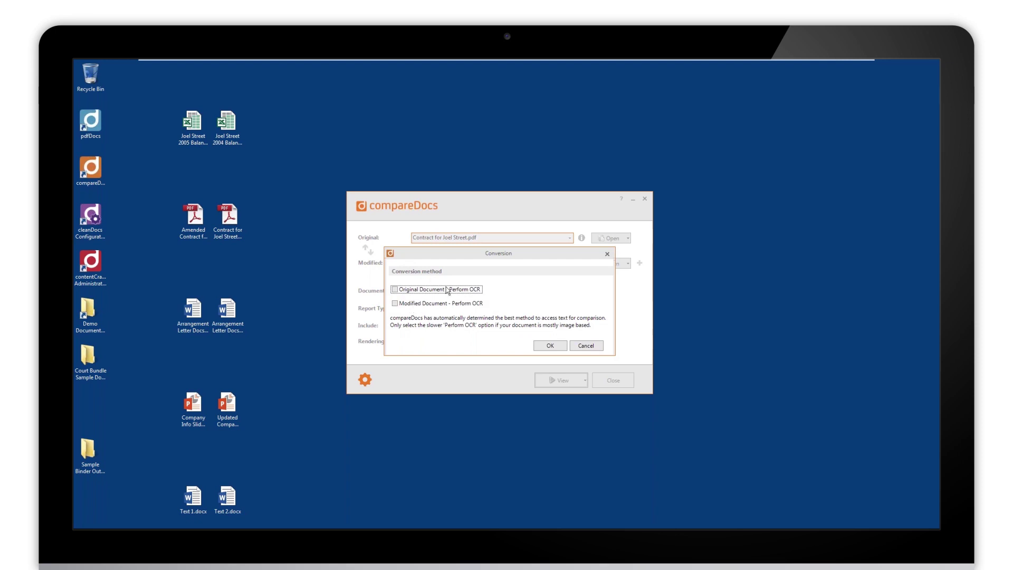
# Accept the Conversion dialog with both Perform OCR options left unticked
pyautogui.click(550, 346)
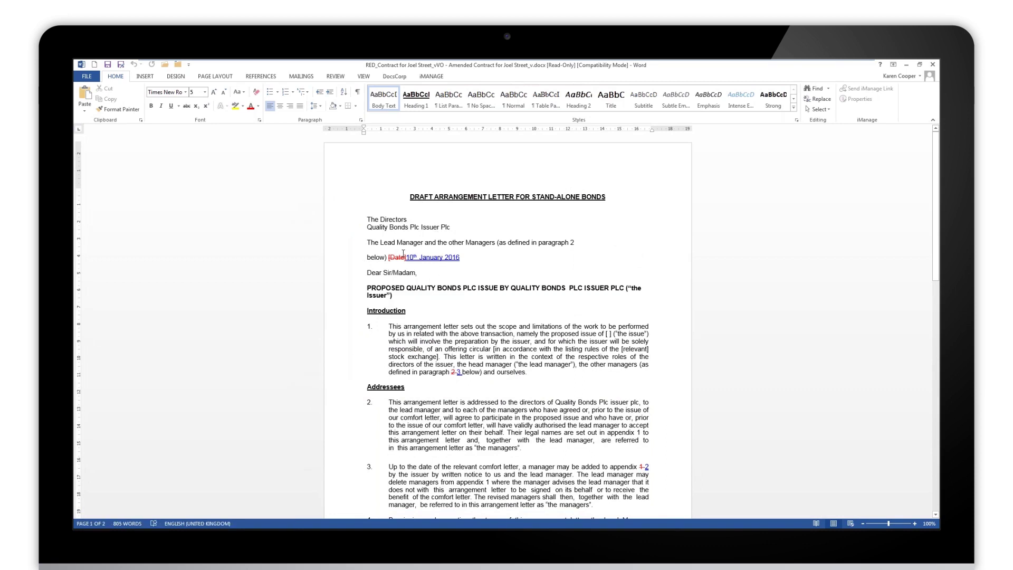
# Scroll through the RED_Contract for Joel Street redline in Word, then close it without saving
pyautogui.scroll(-10, 544, 298)
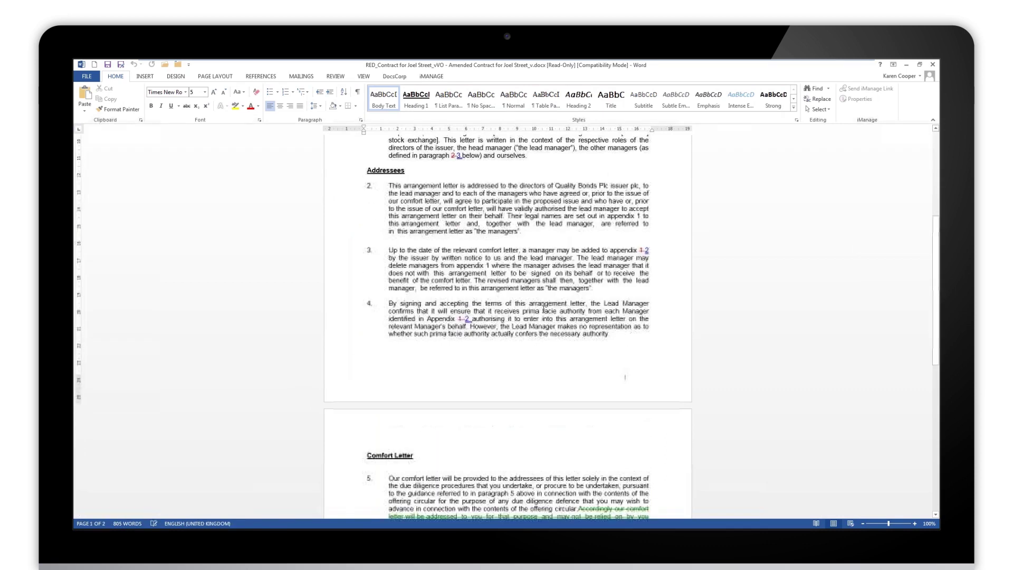
pyautogui.scroll(-6, 542, 313)
pyautogui.scroll(-1, 481, 354)
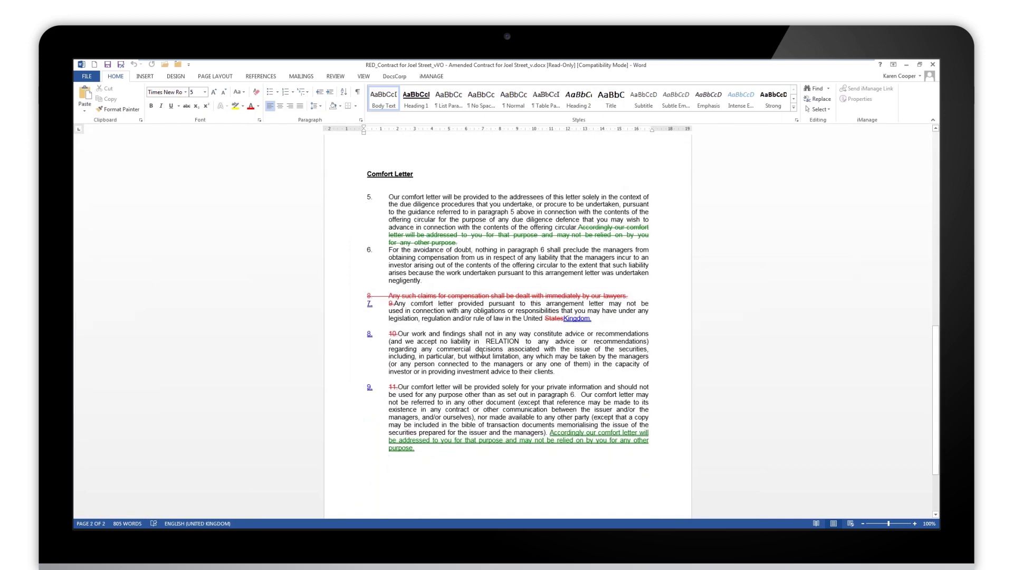
pyautogui.click(932, 64)
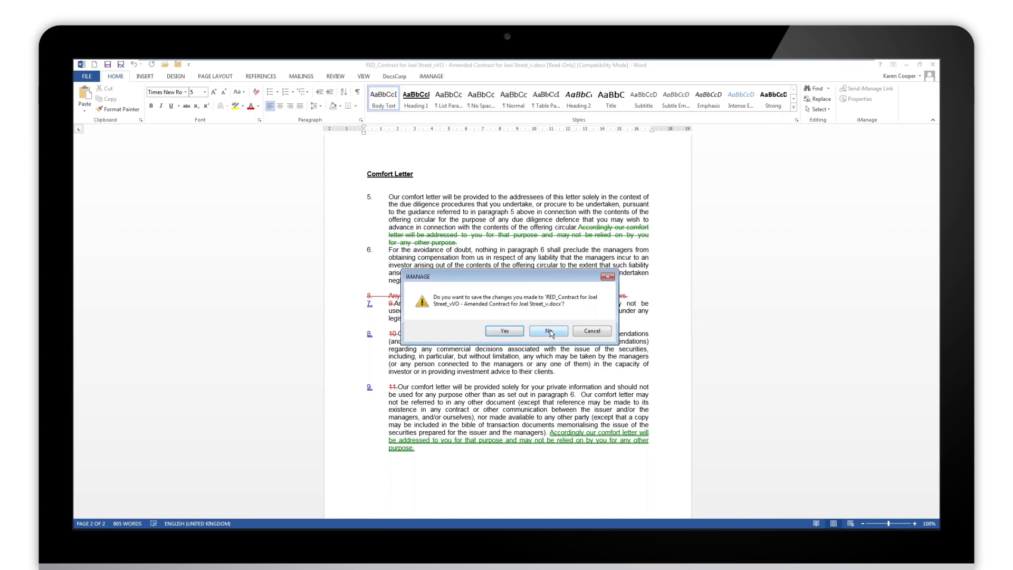
pyautogui.click(548, 330)
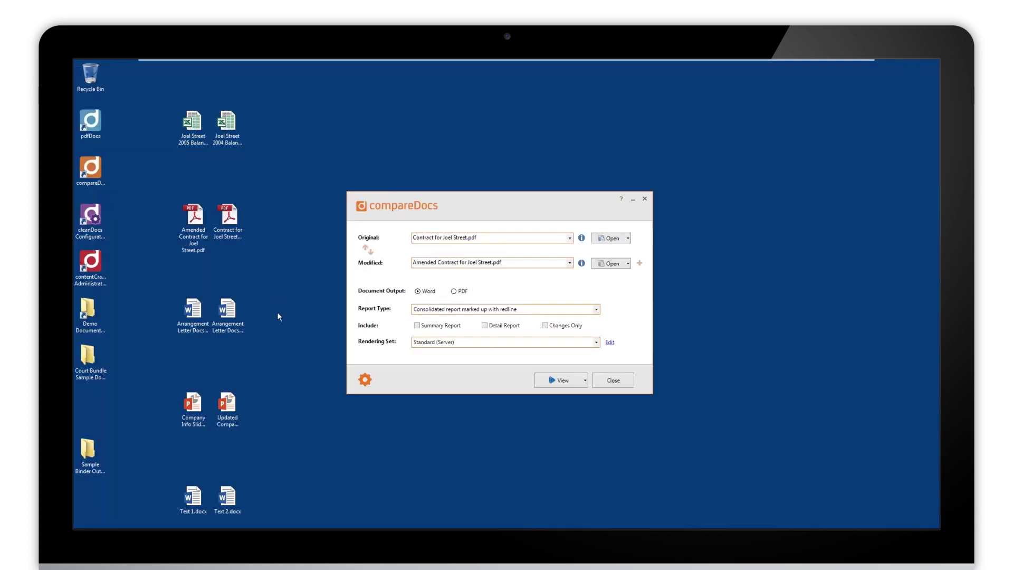
# Compare the 2004 and 2005 Joel Street balance sheets as a side-by-side annotated PDF
pyautogui.moveTo(227, 124); pyautogui.dragTo(491, 241)
pyautogui.moveTo(193, 125); pyautogui.dragTo(474, 264)
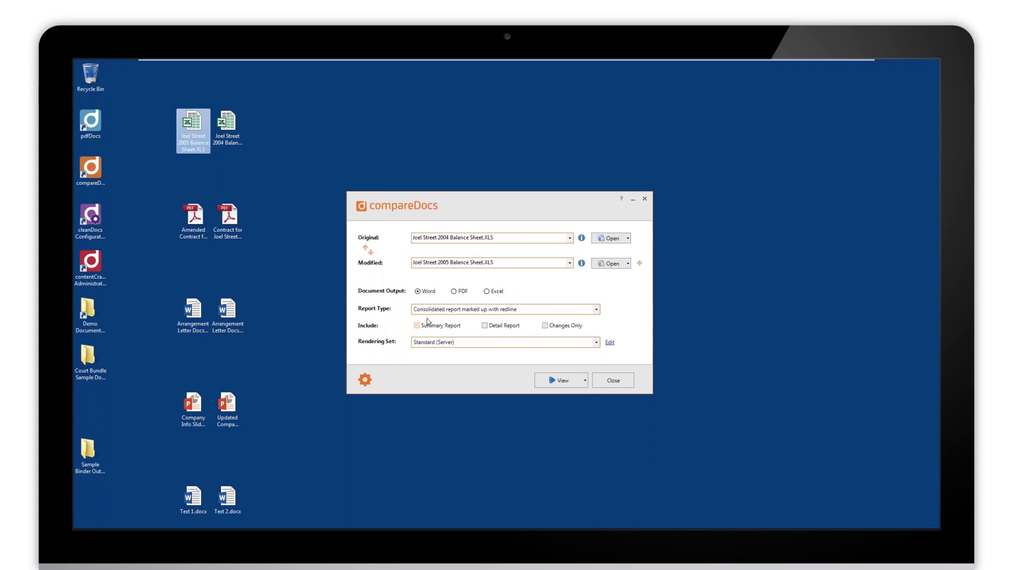
pyautogui.click(461, 292)
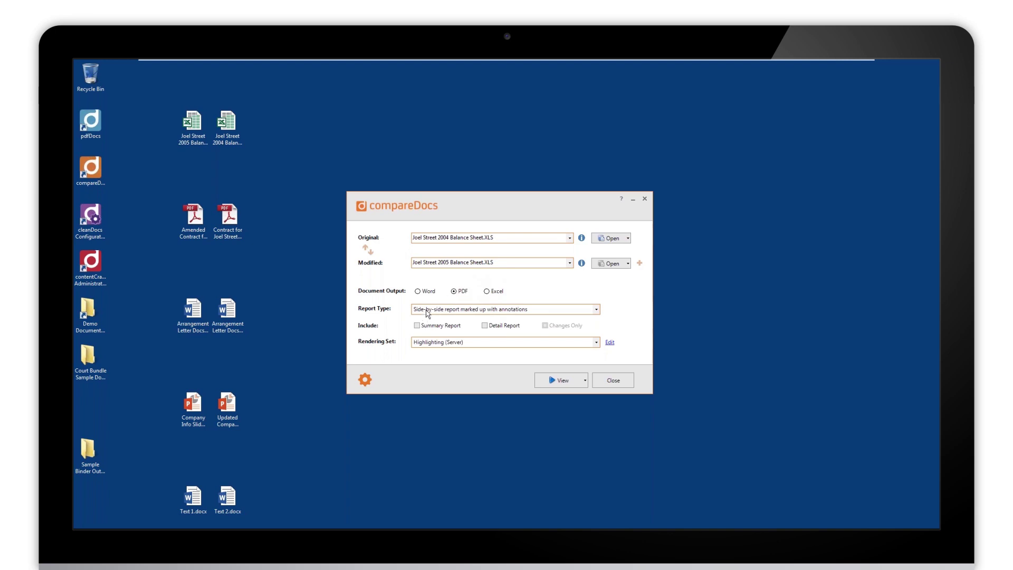
pyautogui.click(558, 312)
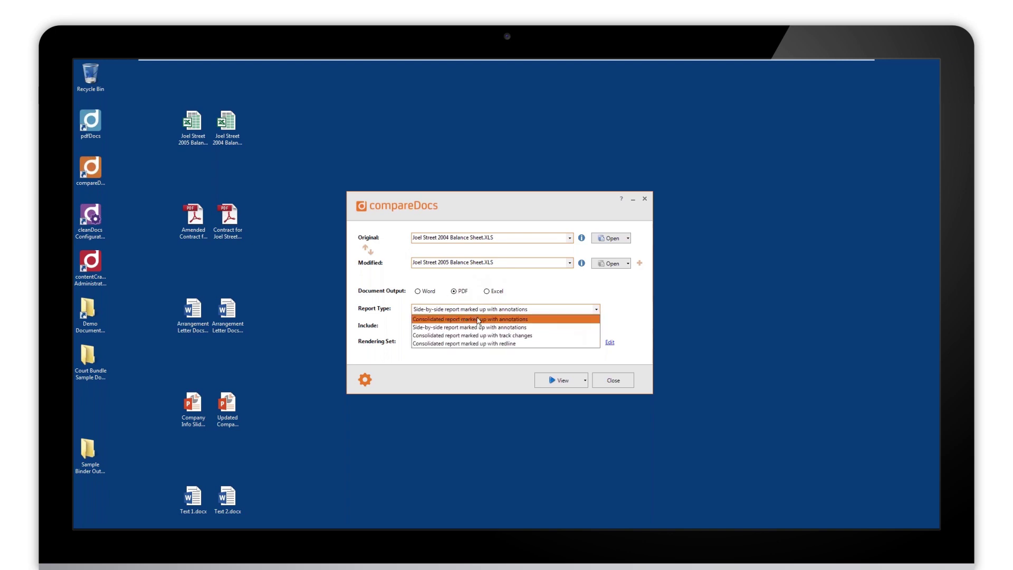
pyautogui.click(534, 329)
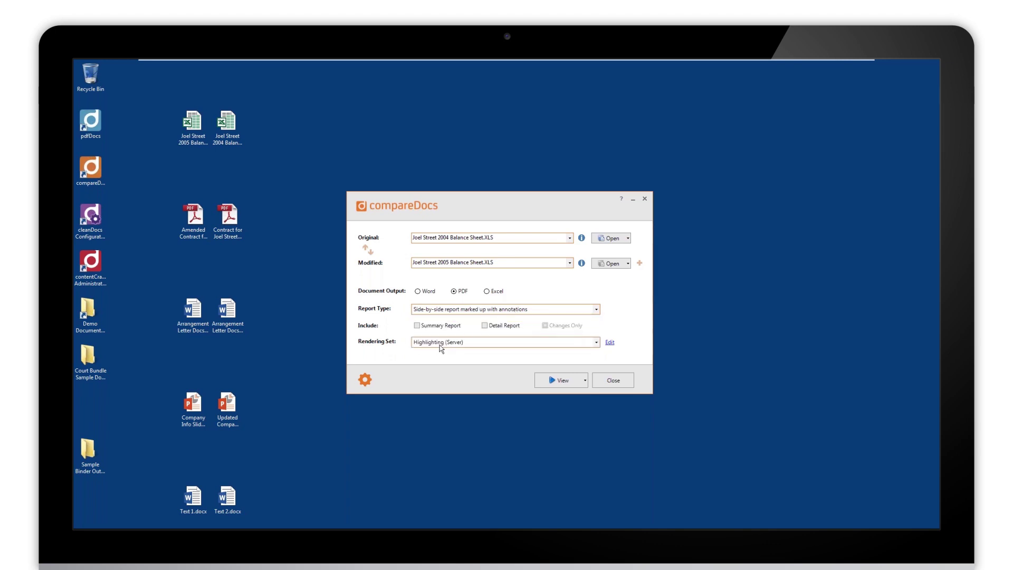
pyautogui.click(552, 381)
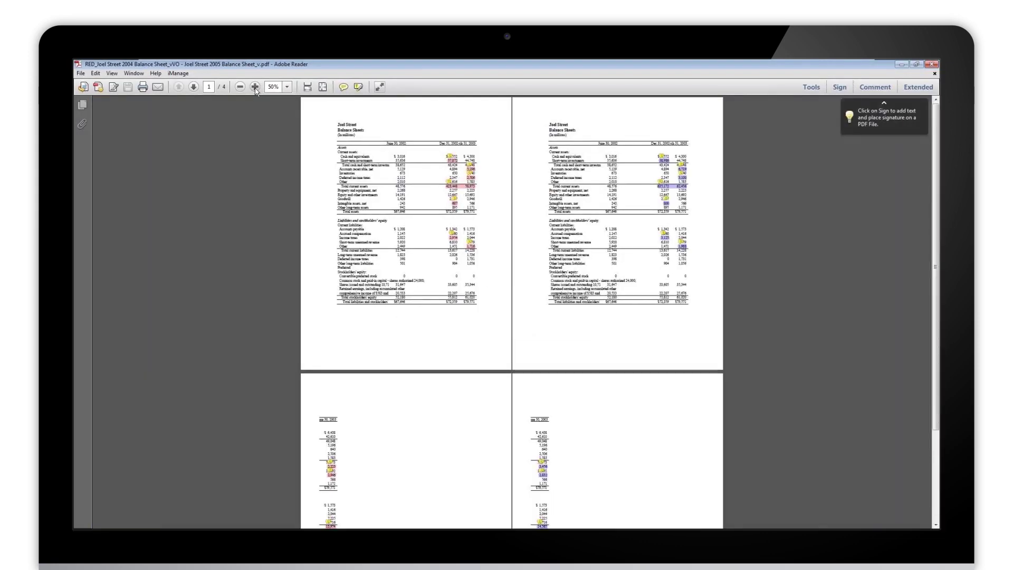
# Zoom the balance sheet report to 78.7%, review the highlighted annotations, then close Adobe Reader
pyautogui.click(255, 87)
pyautogui.click(255, 87)
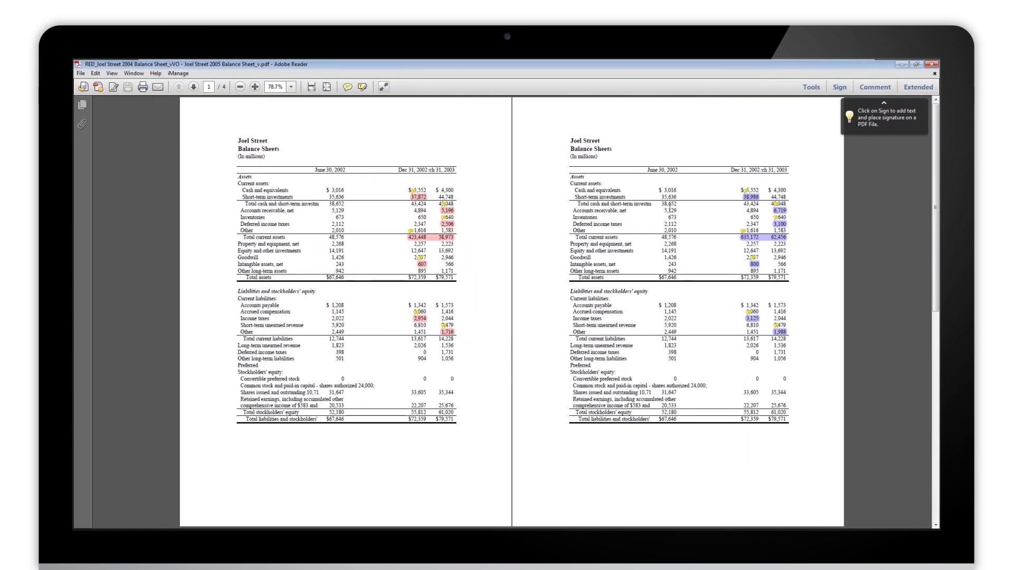
pyautogui.moveTo(777, 209)
pyautogui.moveTo(420, 321)
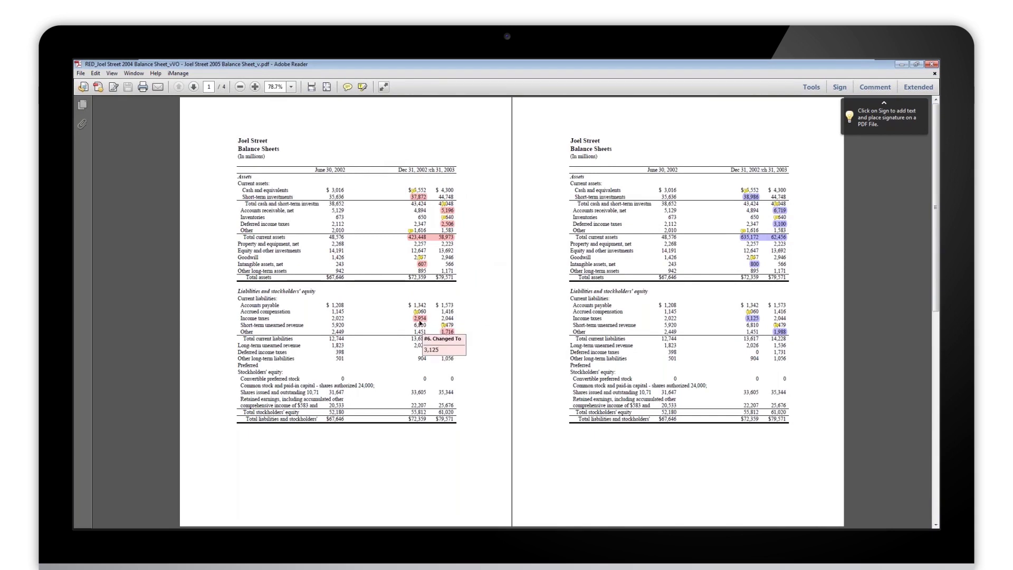
pyautogui.moveTo(418, 199)
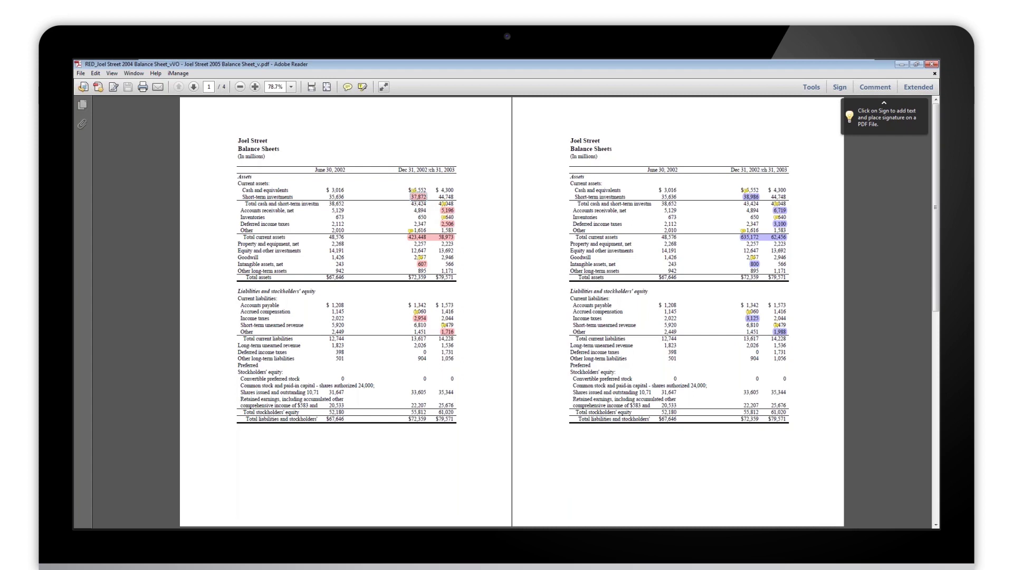
pyautogui.moveTo(753, 199)
pyautogui.click(932, 64)
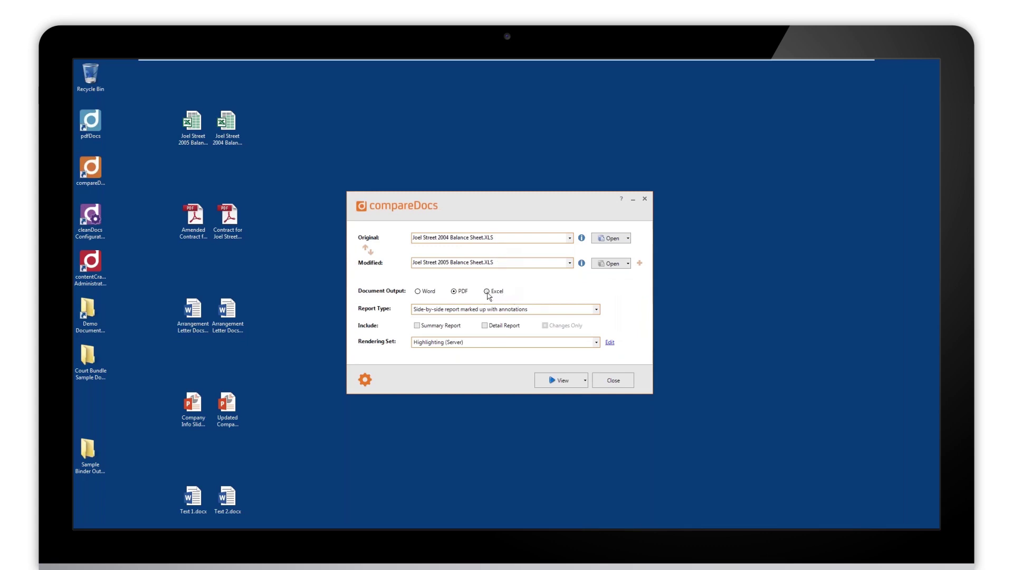
# Rerun the 2004 versus 2005 balance sheet comparison with native Excel output
pyautogui.click(487, 292)
pyautogui.click(558, 381)
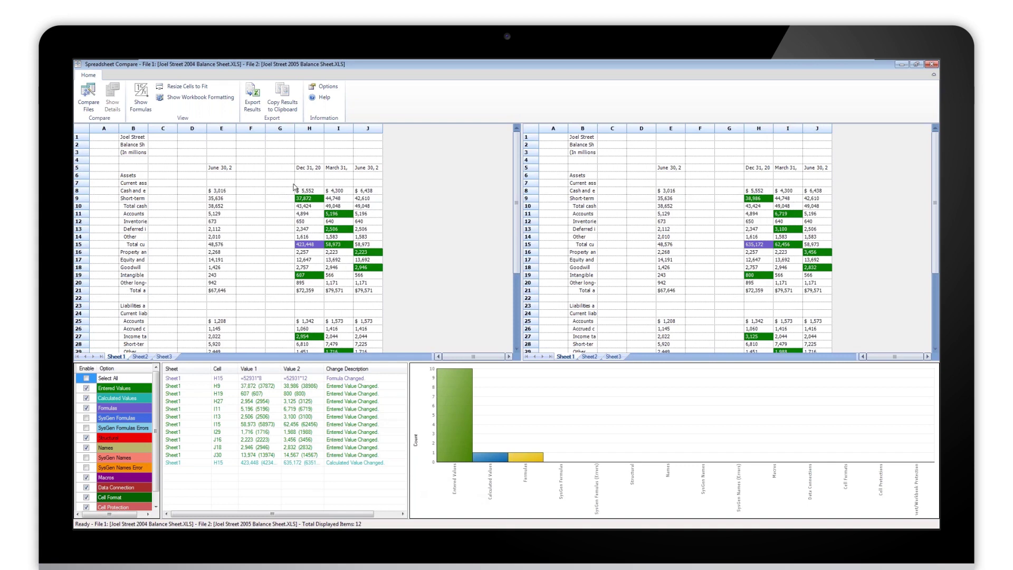
# Inspect the changed cells H9 and I15 in both balance sheets, then close Spreadsheet Compare
pyautogui.click(306, 199)
pyautogui.click(338, 244)
pyautogui.click(931, 64)
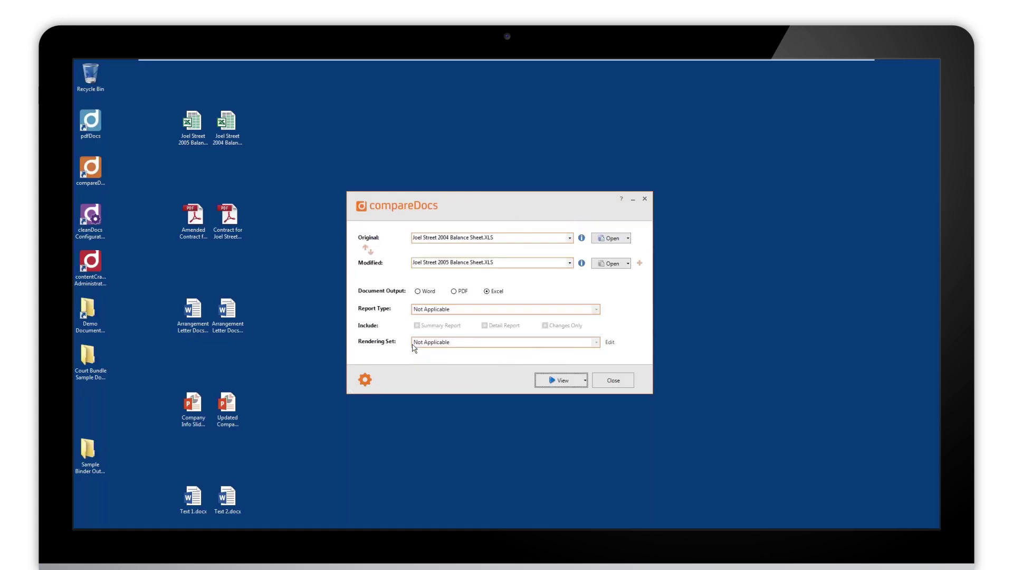
# Load Company Info Slide.pptx and Updated Company Info Slide.pptx and compare them as a PDF report
pyautogui.click(293, 230)
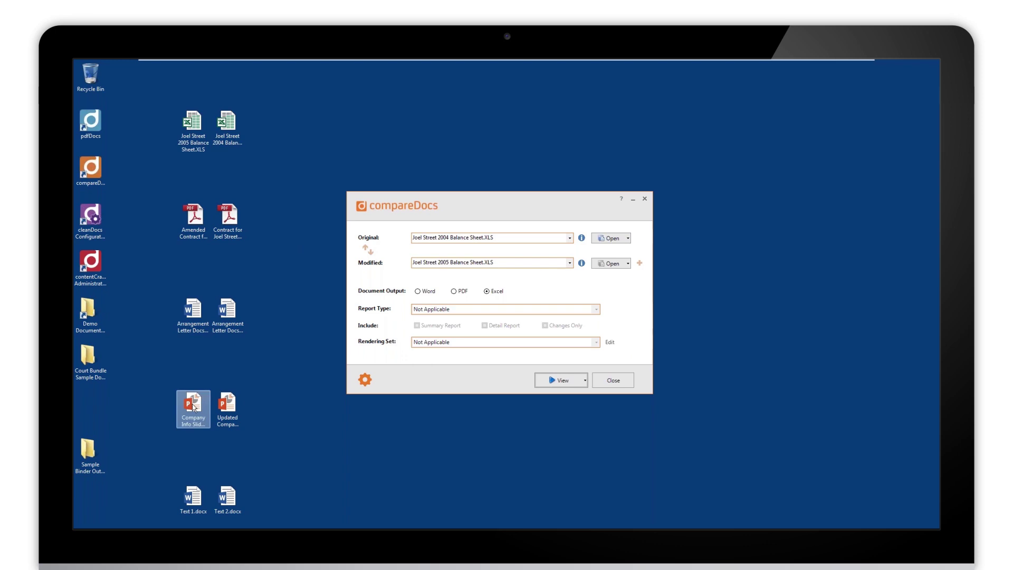
pyautogui.moveTo(193, 406); pyautogui.dragTo(449, 240)
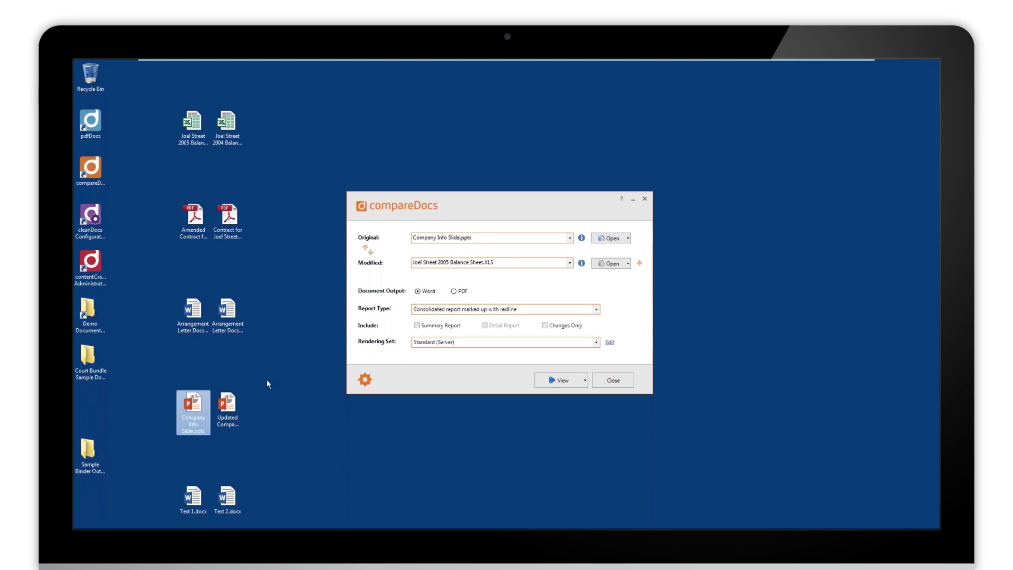
pyautogui.moveTo(228, 407); pyautogui.dragTo(457, 263)
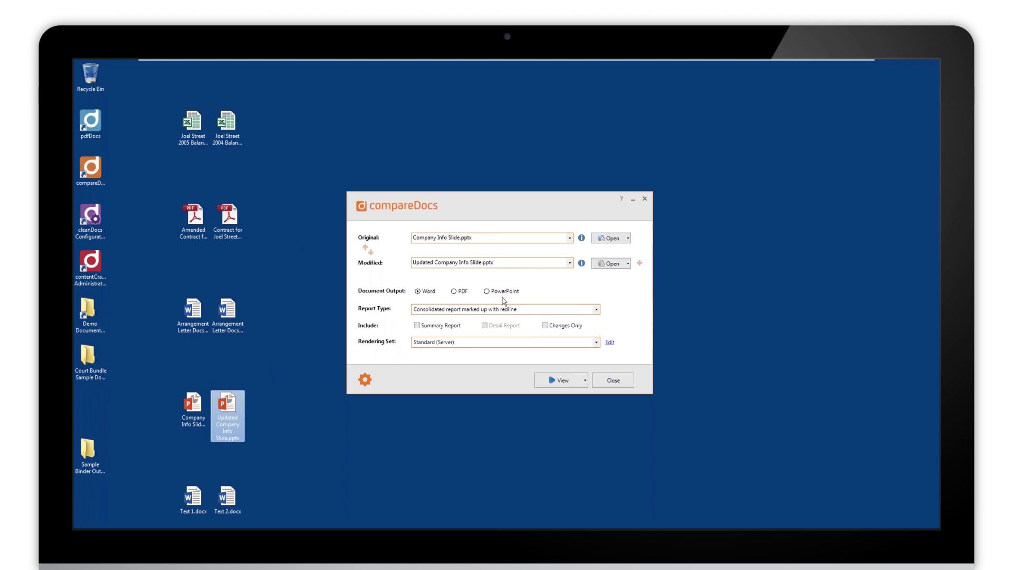
pyautogui.click(453, 290)
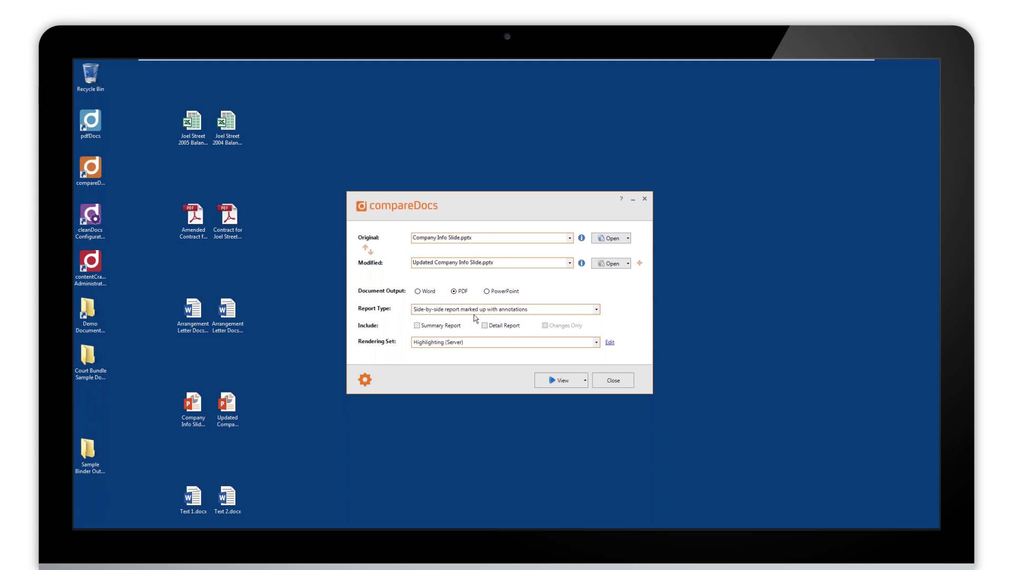
pyautogui.click(564, 381)
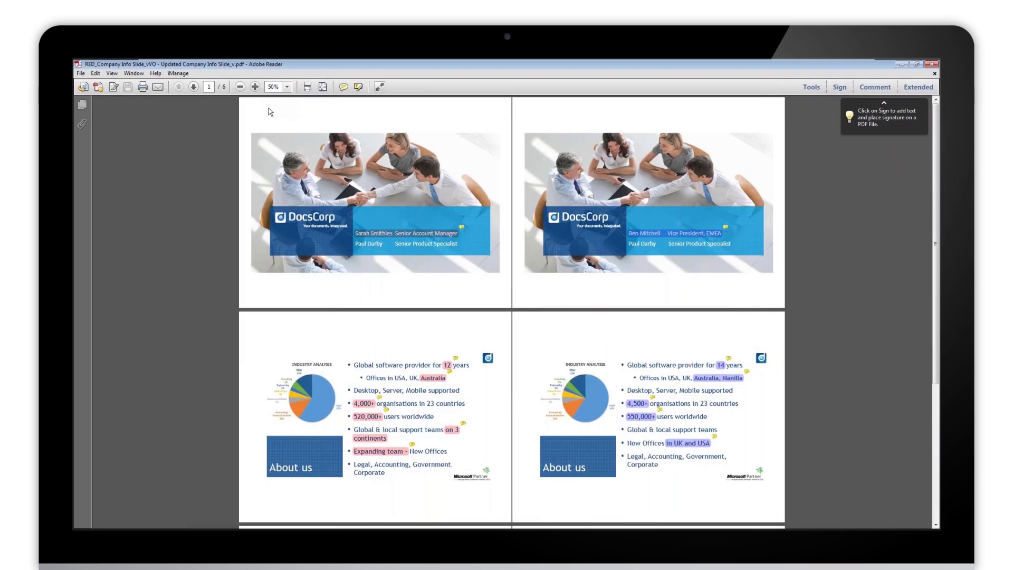
# Read the highlighted slide change annotations, then close the Adobe Reader report
pyautogui.moveTo(444, 238)
pyautogui.moveTo(640, 403)
pyautogui.click(931, 64)
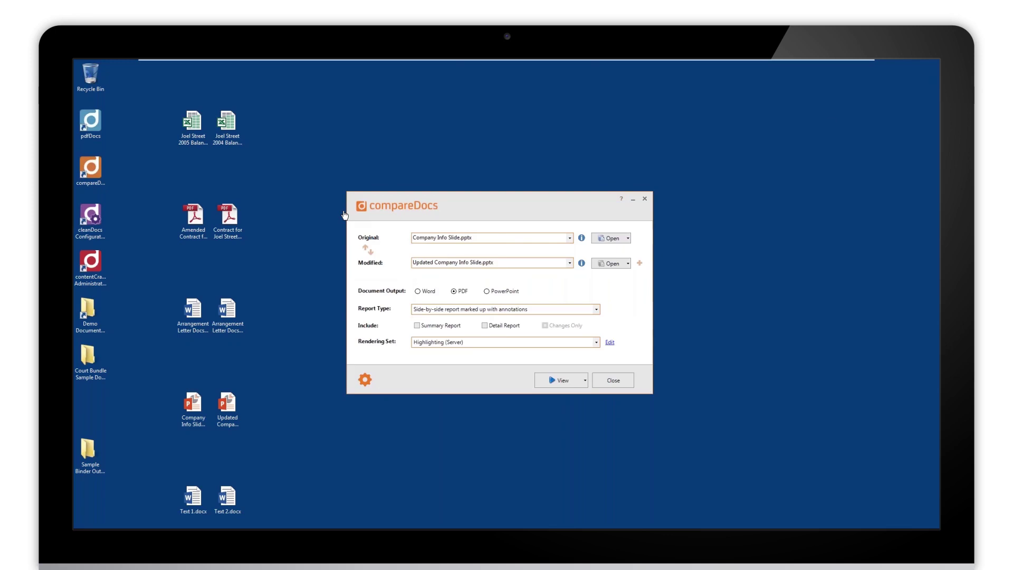